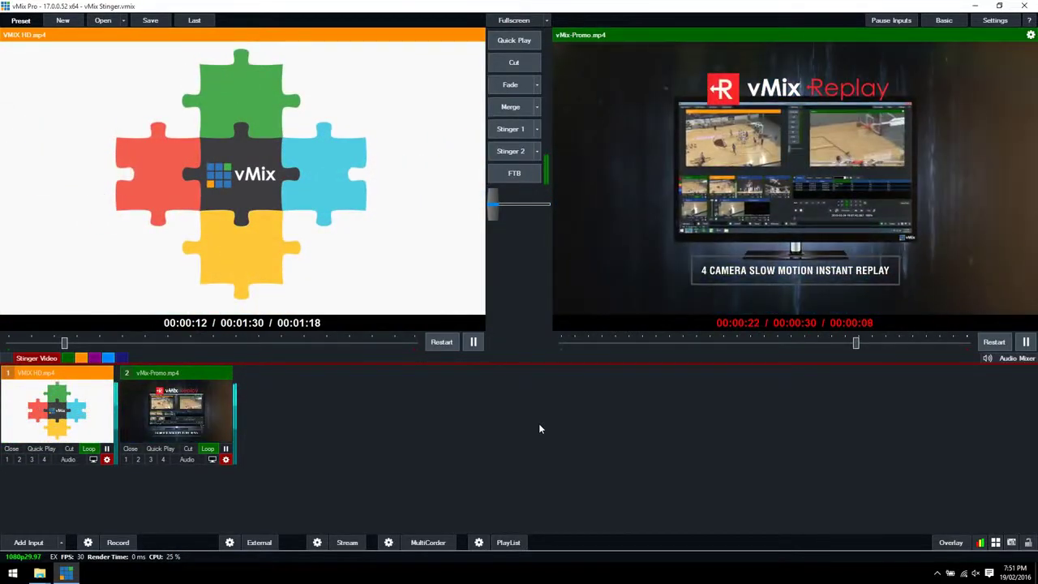
- Minimize vMix to reveal the Stinger folder holding the 37.7 MB bursting-energy-beam MOV
click(966, 7)
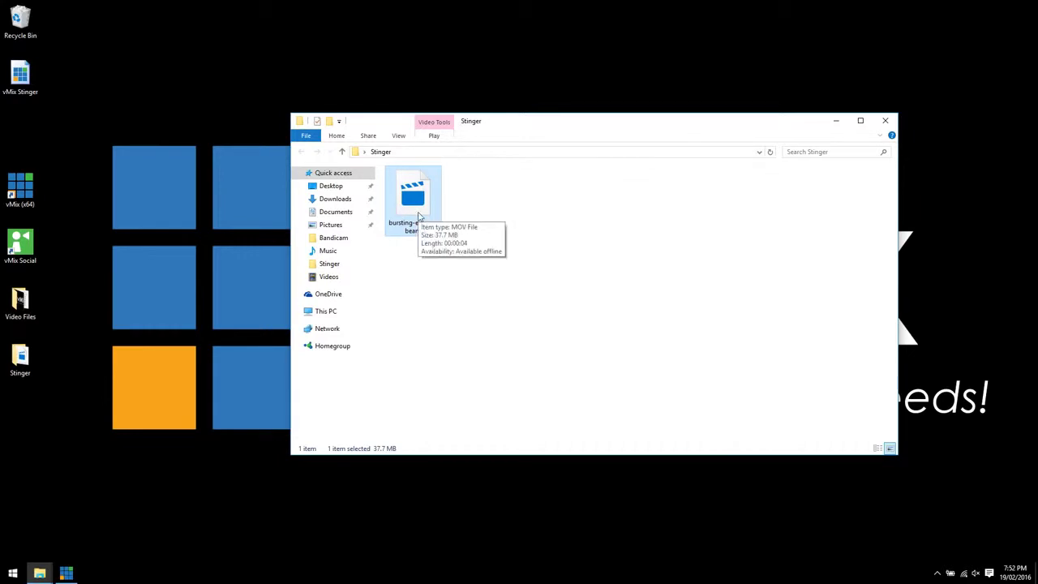
- Launch vMix Video Tools by searching 'vmix' in the Start menu
click(13, 573)
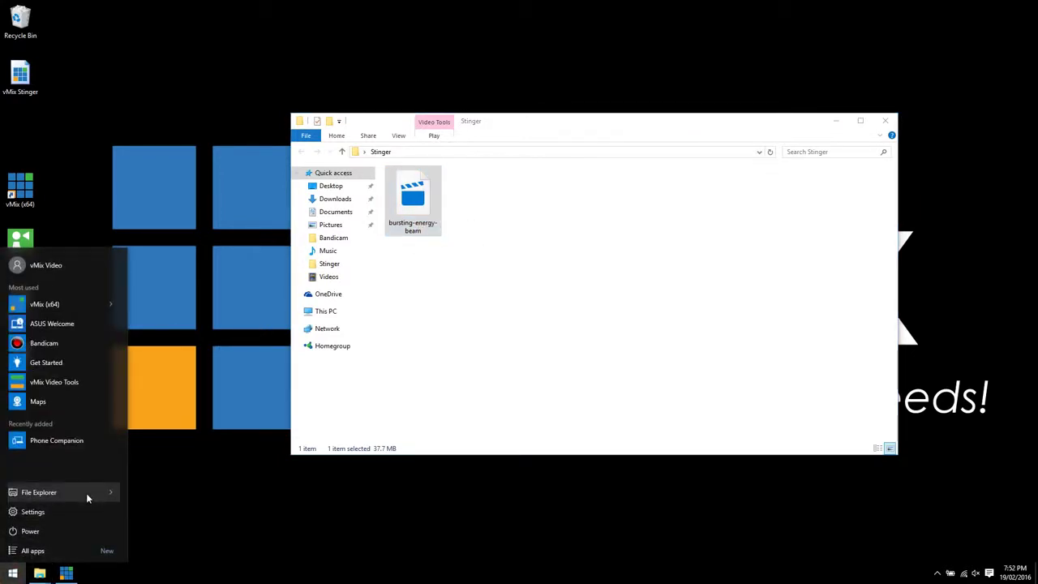
text(vmi)
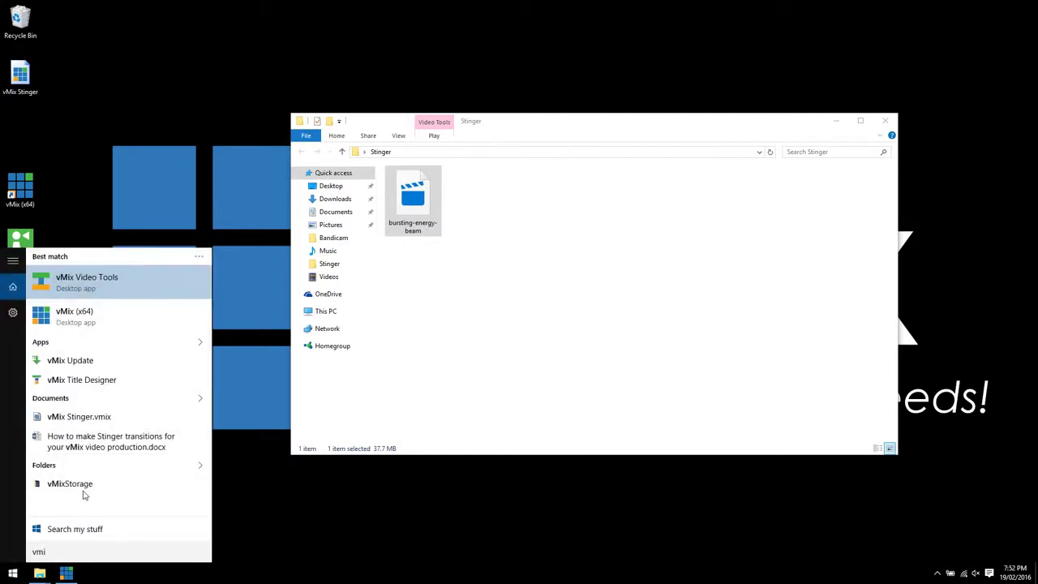
text(x)
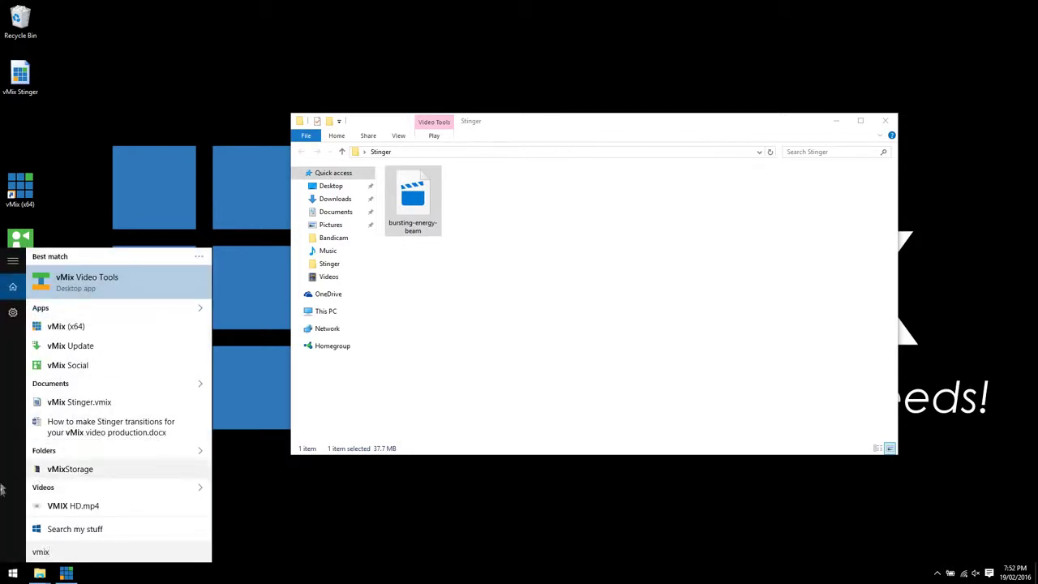
click(124, 280)
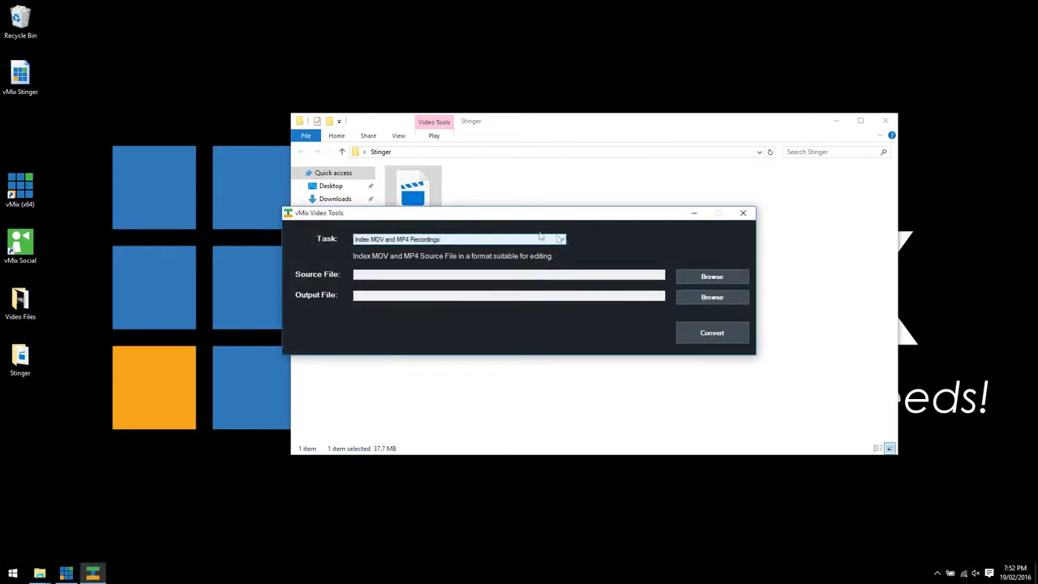
- Convert bursting-energy-beam.mov into a 74-frame image sequence with Create Image Sequence, then close Video Tools
click(429, 242)
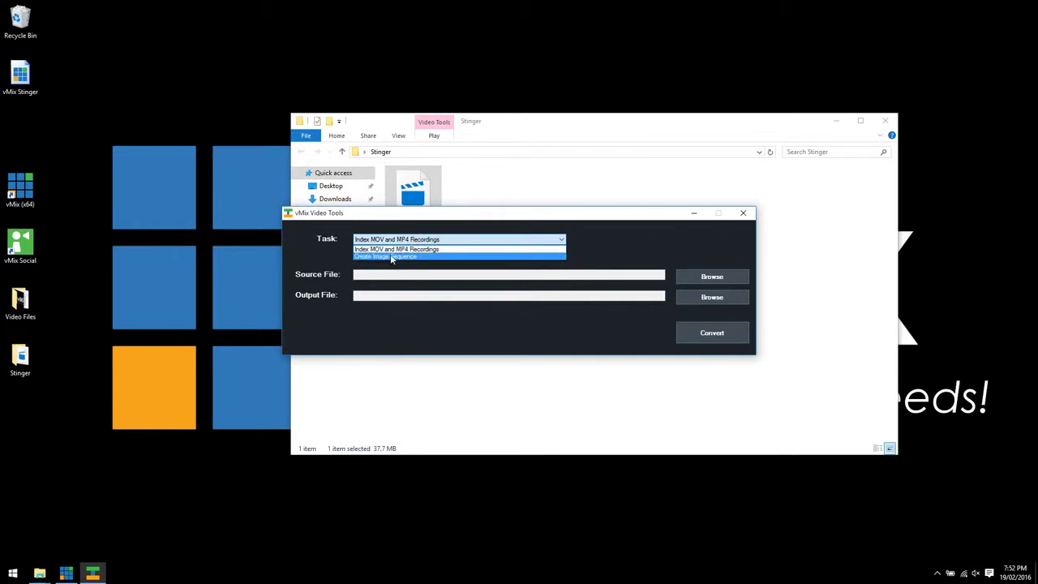
click(392, 256)
click(694, 281)
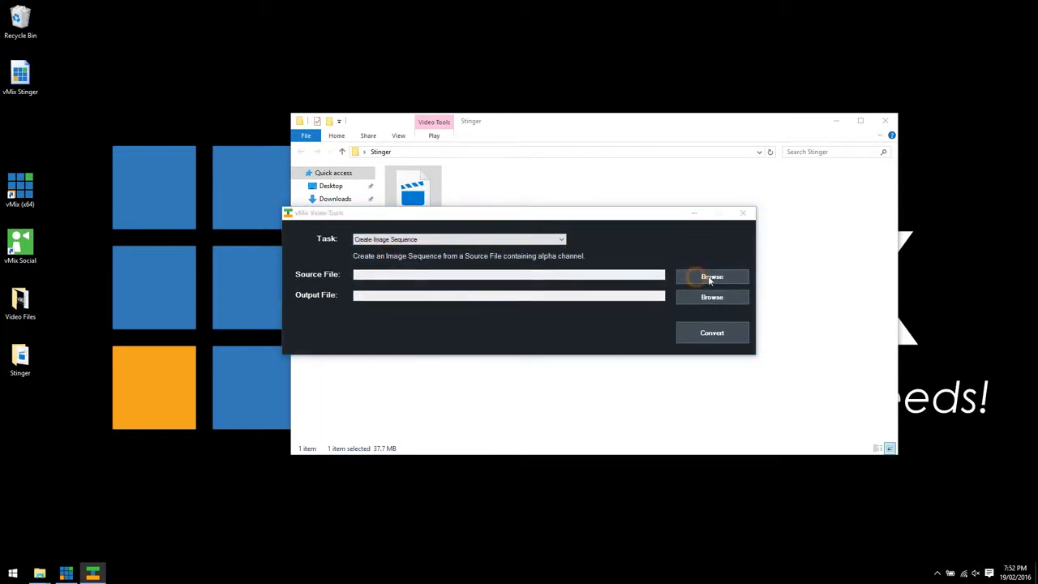
click(407, 313)
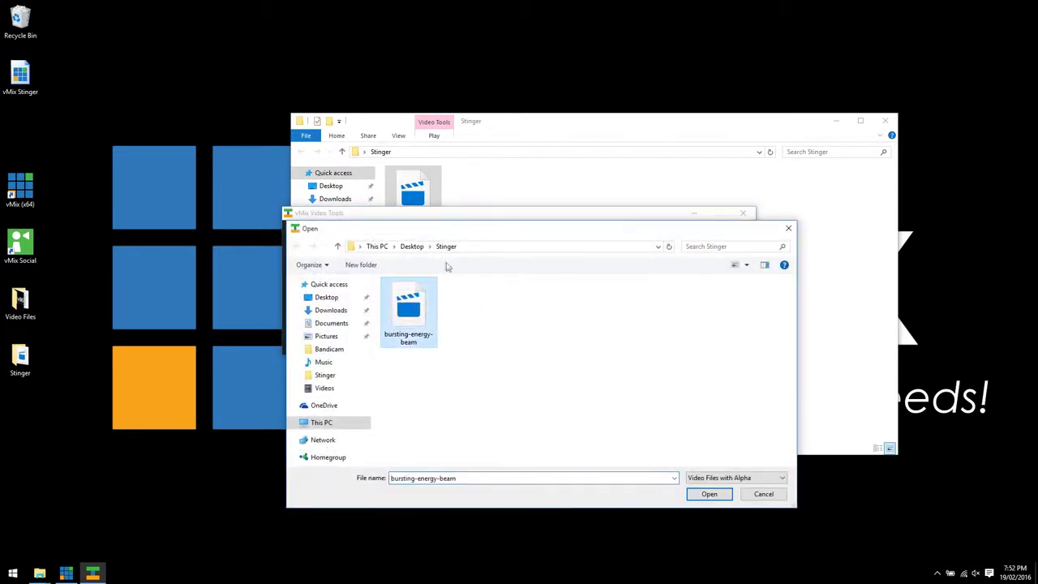
click(709, 495)
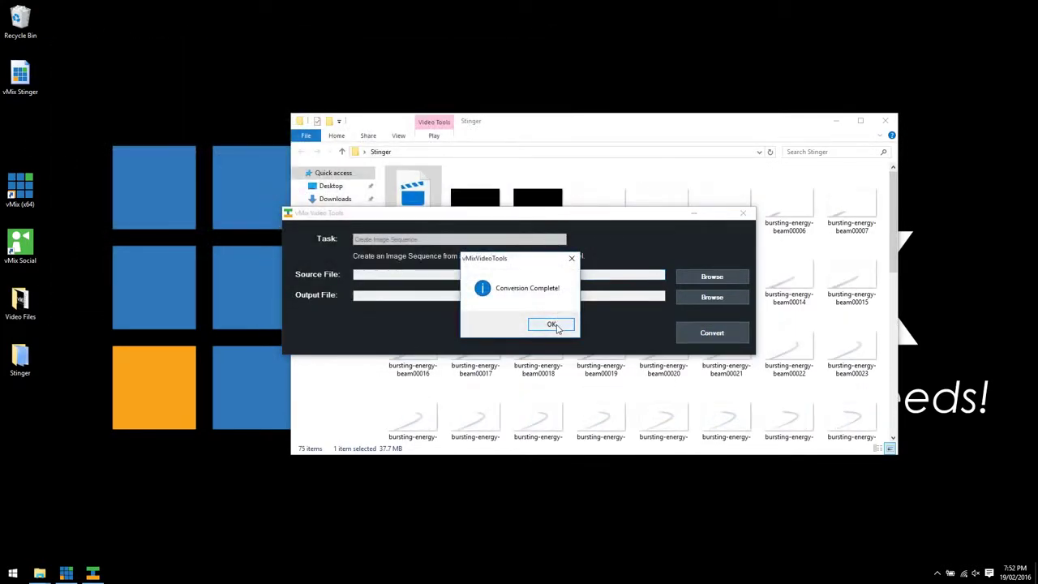
click(554, 324)
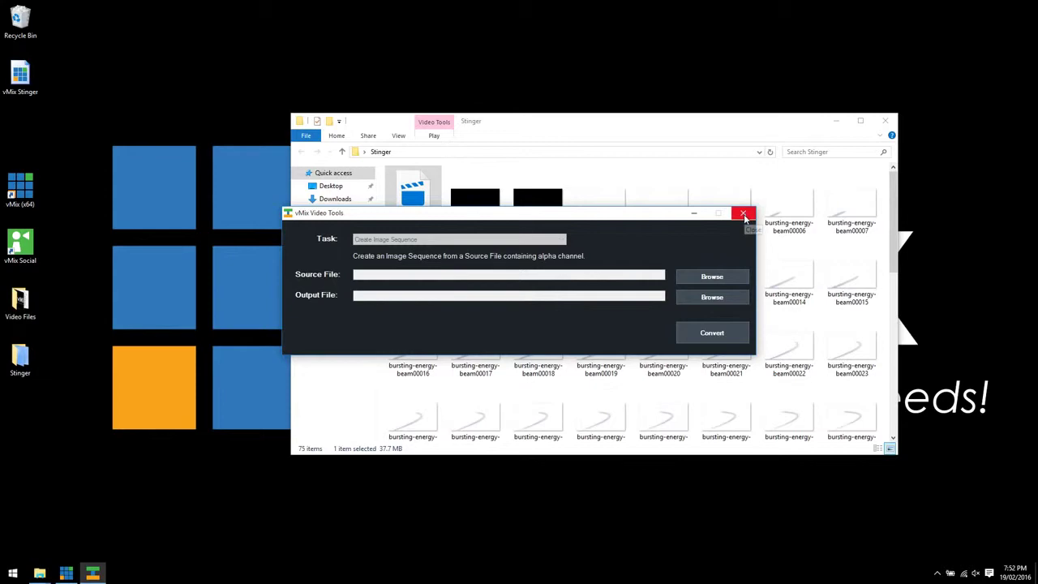
click(743, 214)
- Maximize the Stinger folder to review all 74 frames, then return to the vMix project
click(861, 121)
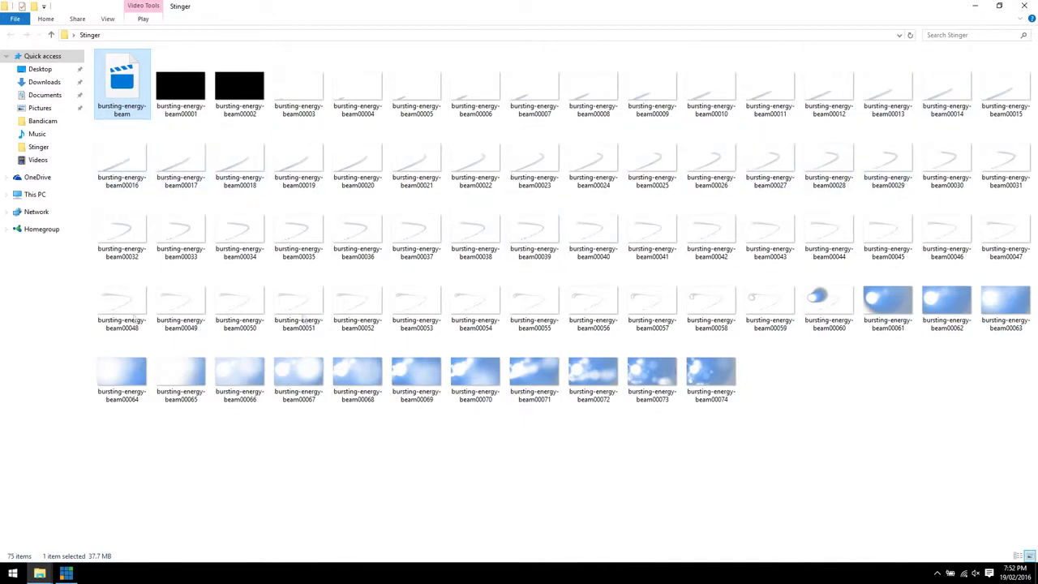
click(67, 574)
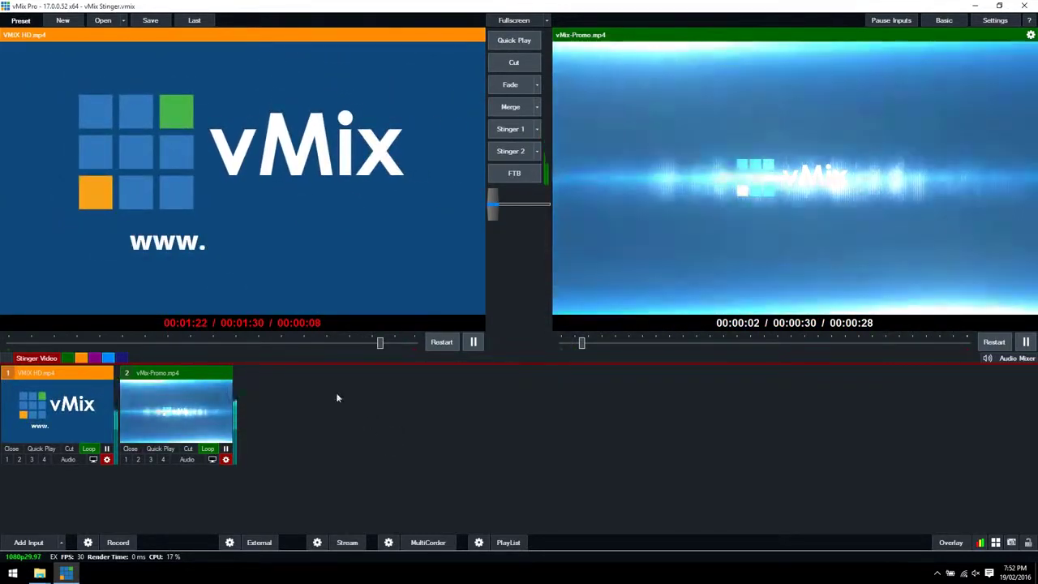
- Add bursting-energy-beam00001.png as an Image Sequence / Stinger input 4 and load it into Preview
click(28, 542)
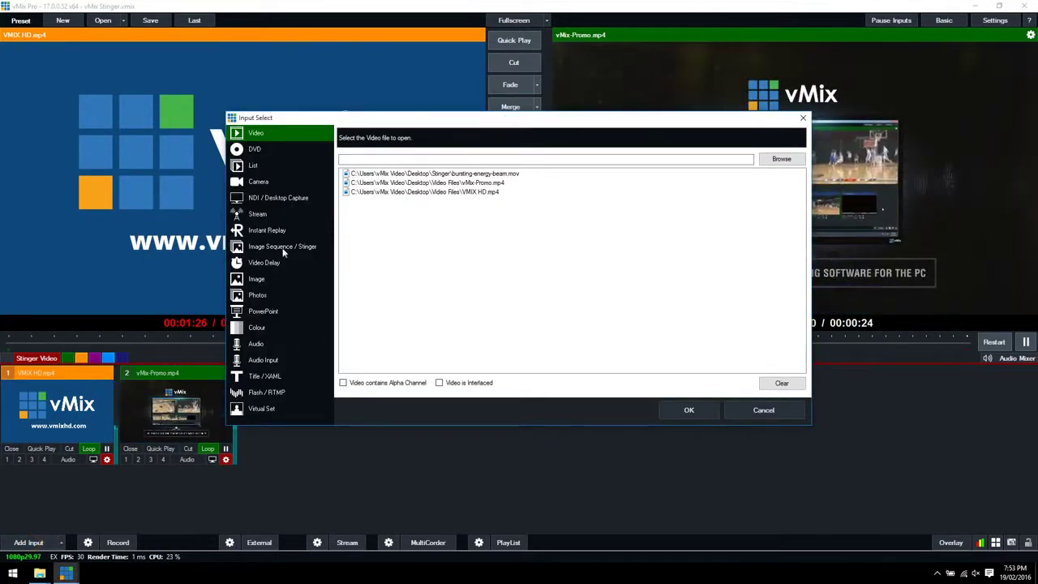
click(284, 251)
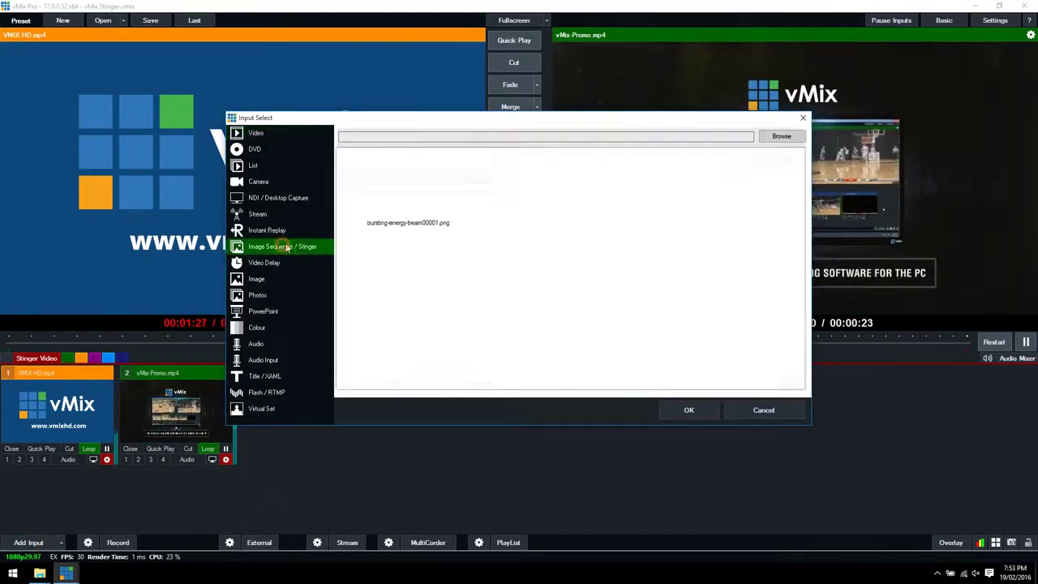
click(780, 136)
click(410, 221)
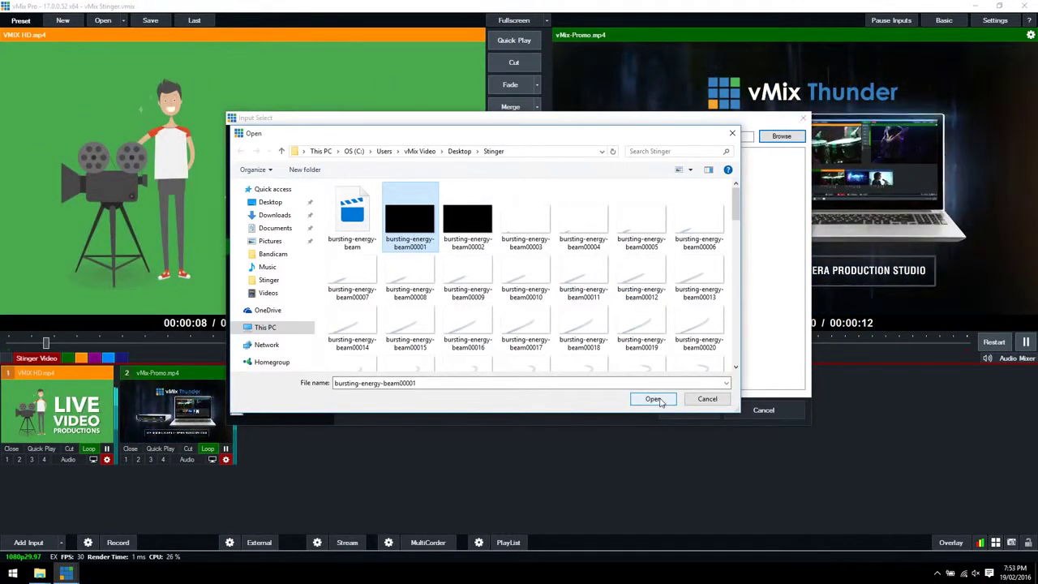
click(653, 399)
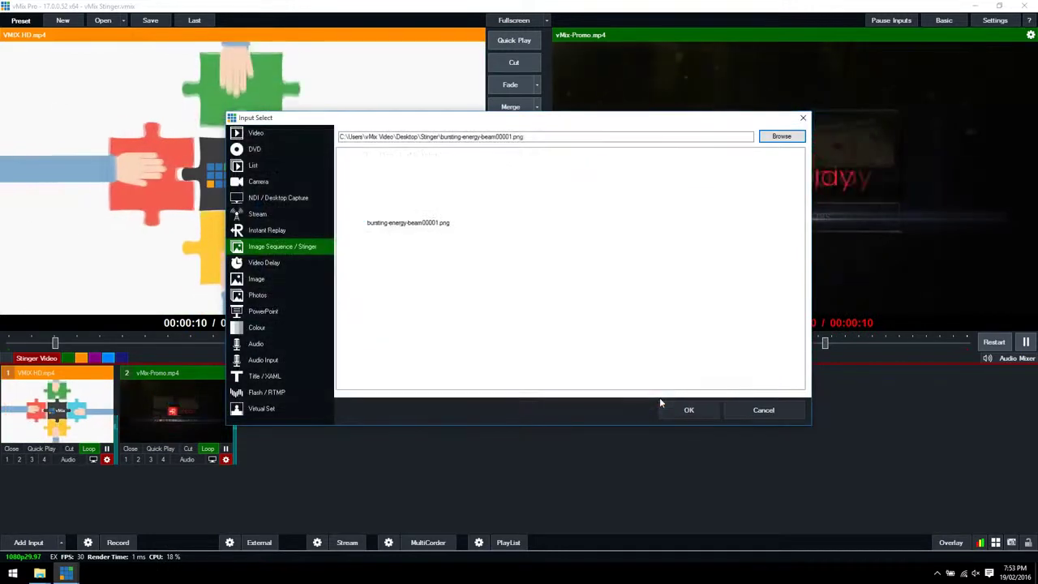
click(687, 412)
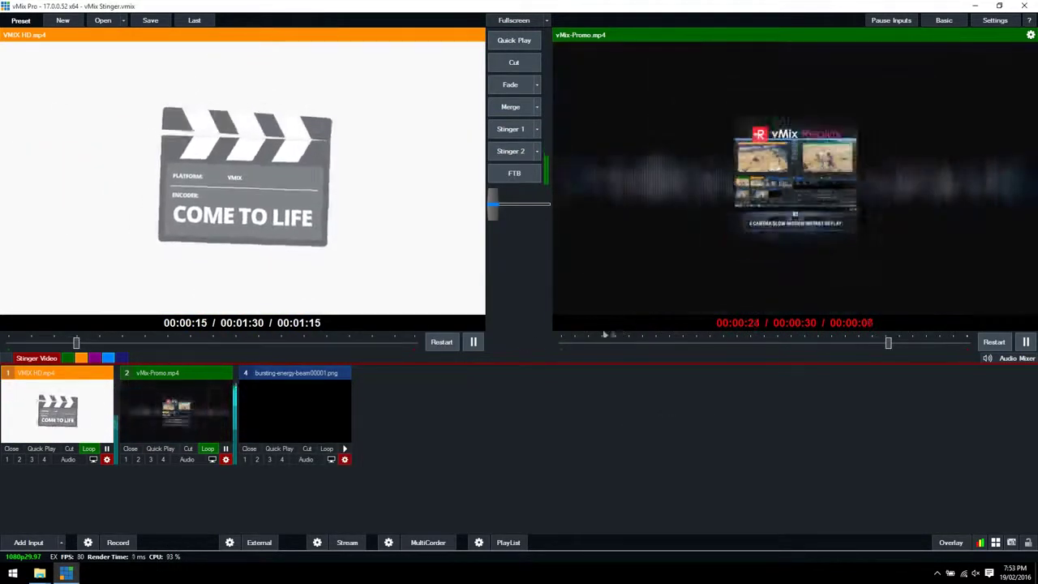
click(295, 410)
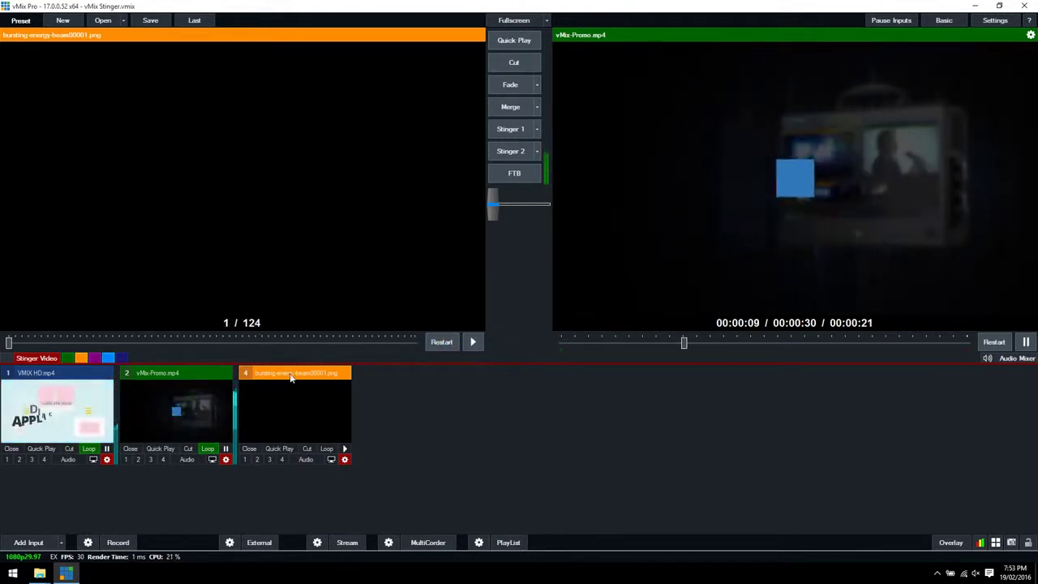
click(950, 541)
- Select Stinger 1 in Overlay Settings with the beam sequence as input and 123-frame duration
click(389, 127)
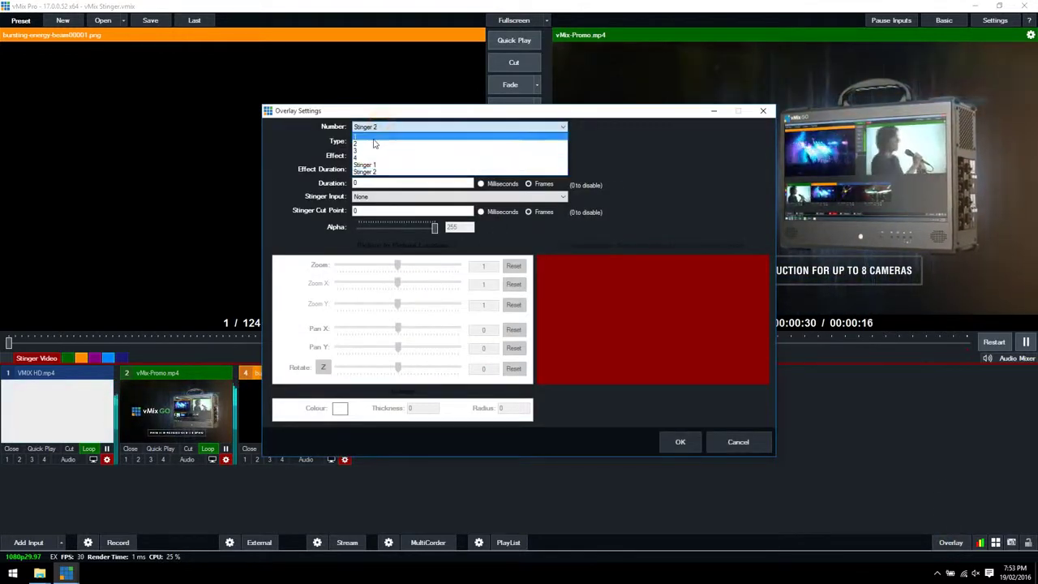
click(374, 166)
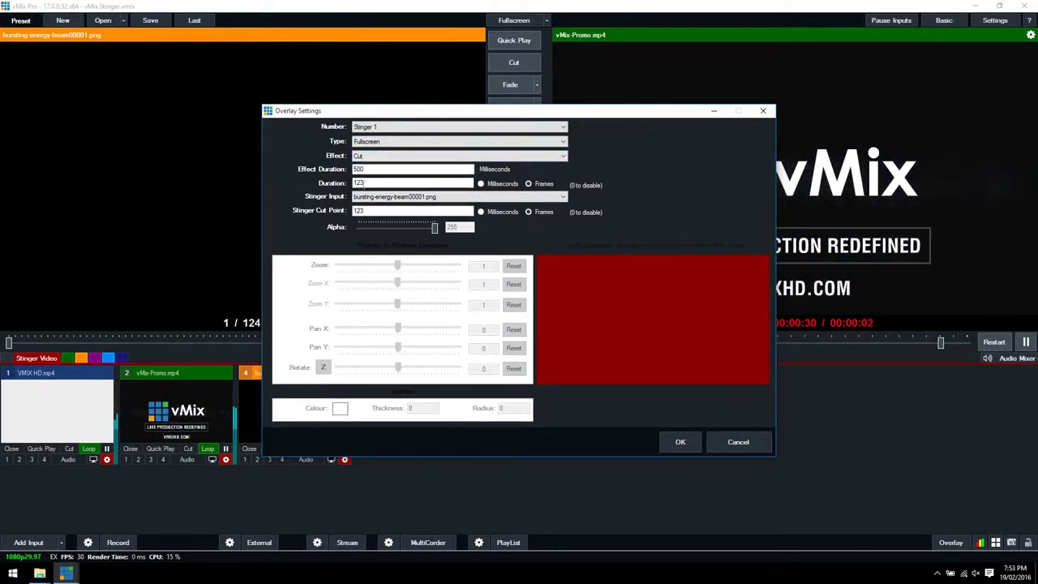
double_click(369, 184)
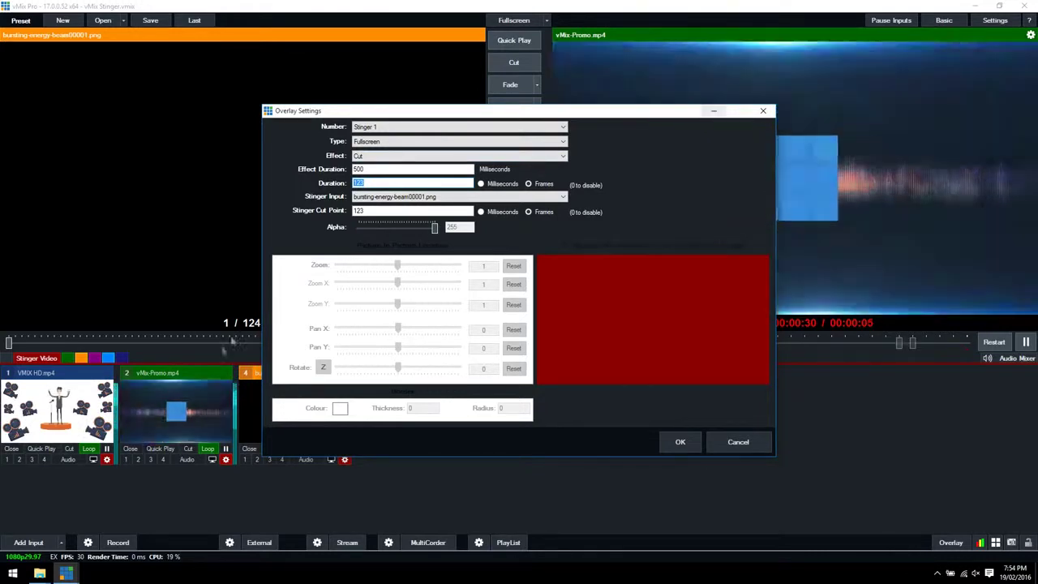
- Set Stinger 1's cut point to 65 frames and confirm the overlay settings
key(Return)
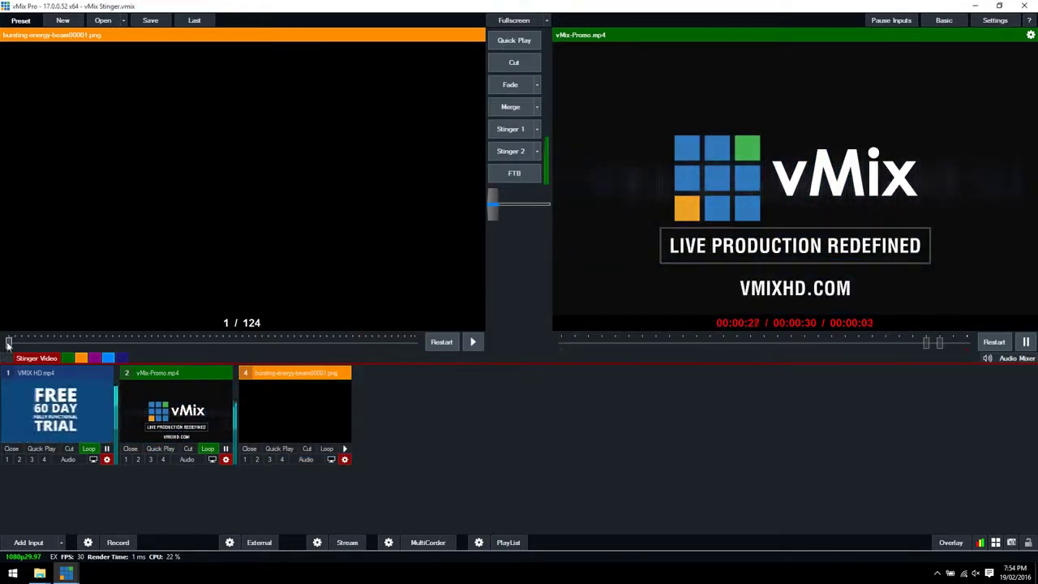
drag(6, 343, 220, 365)
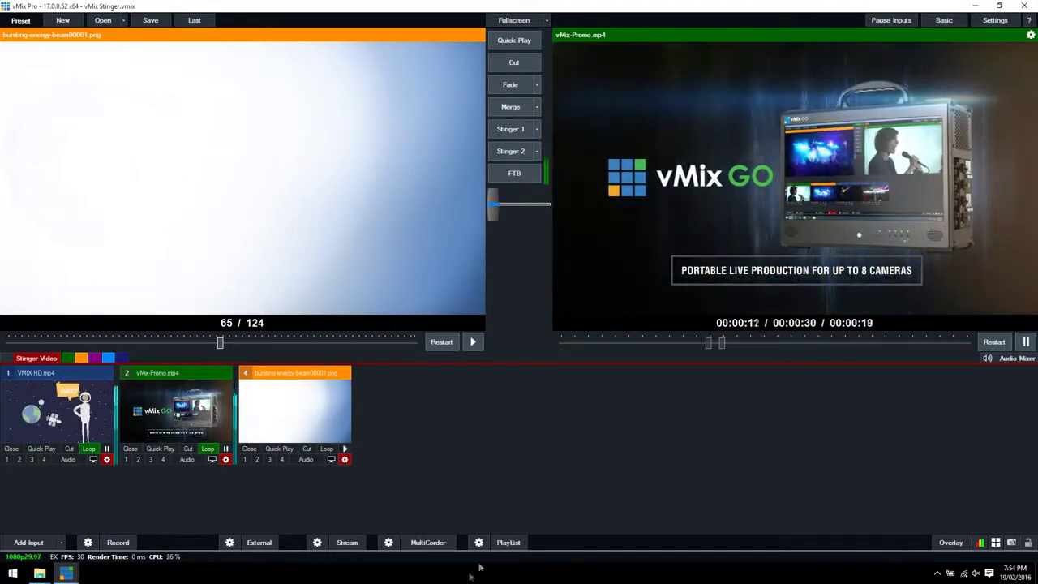
mouse_move(67, 574)
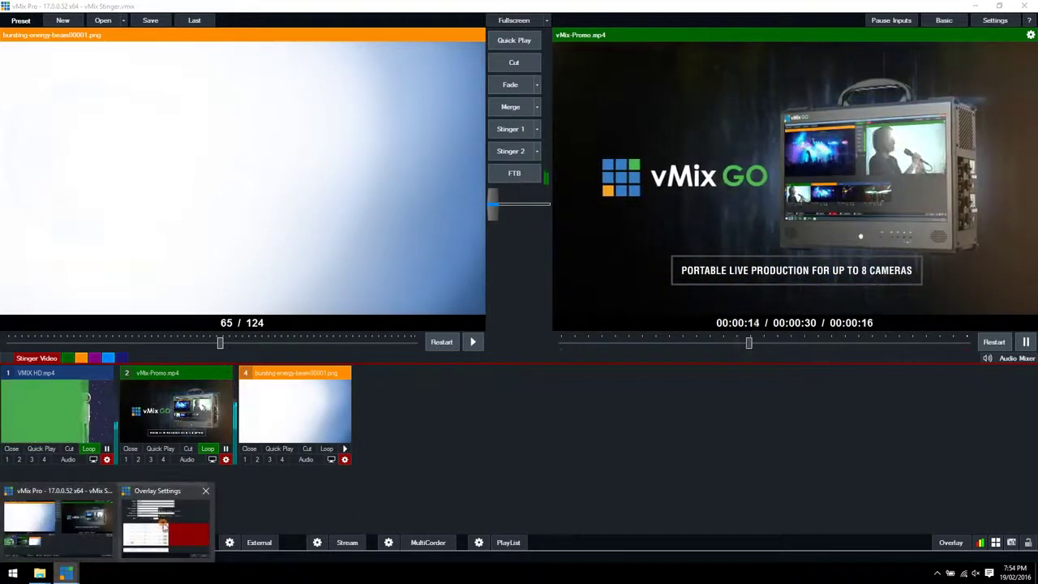
click(164, 527)
text(65)
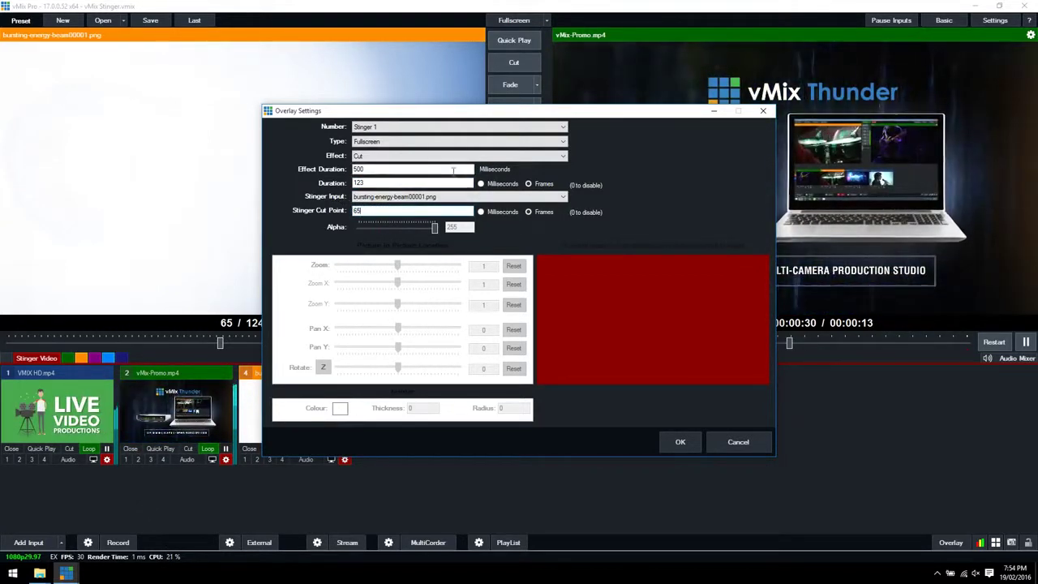
click(679, 442)
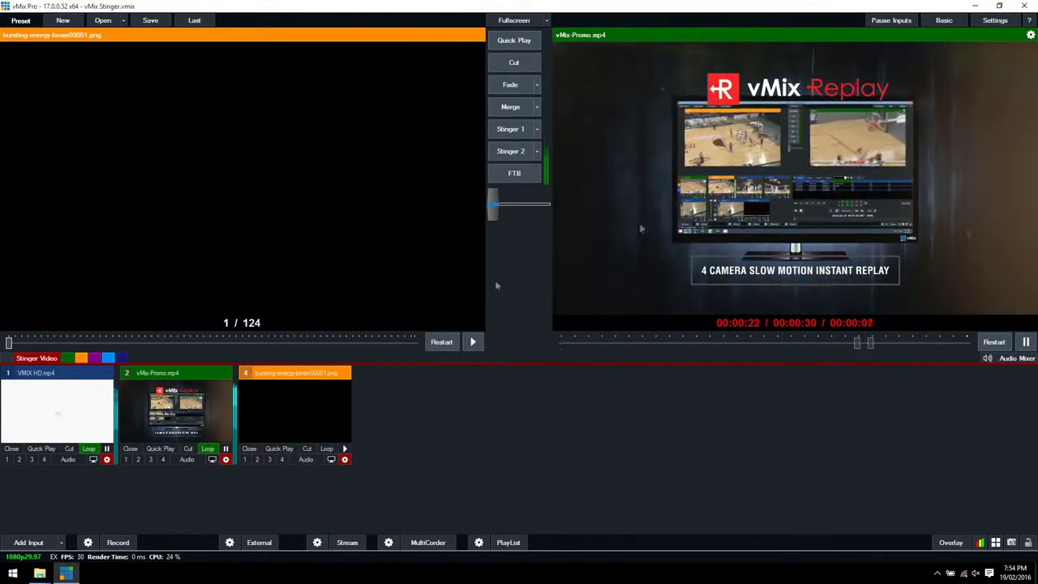
- Tick Premultiplied Alpha on input 4's Colour Adjust page and close its settings
click(345, 459)
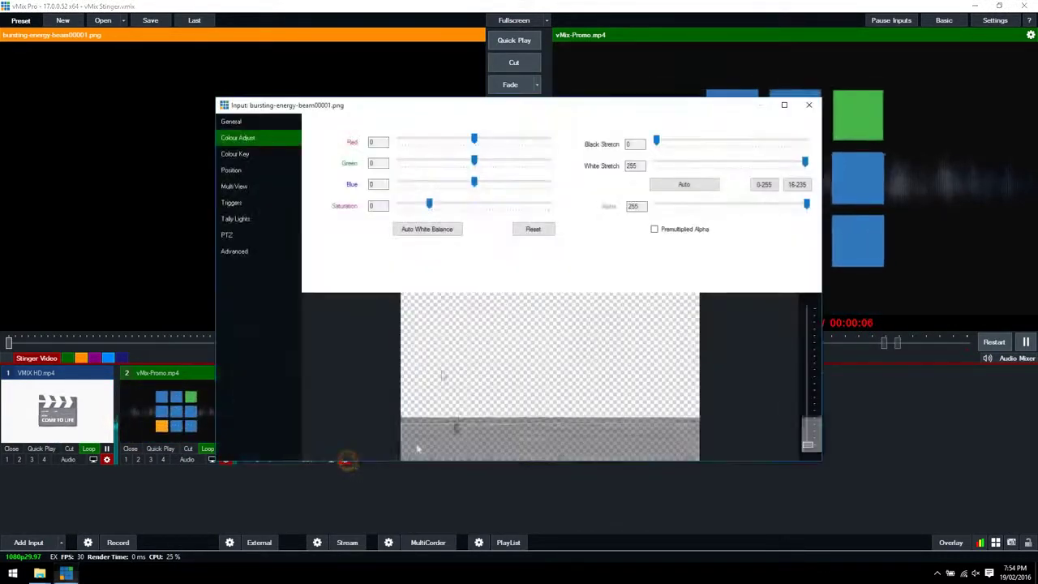
click(232, 122)
click(265, 138)
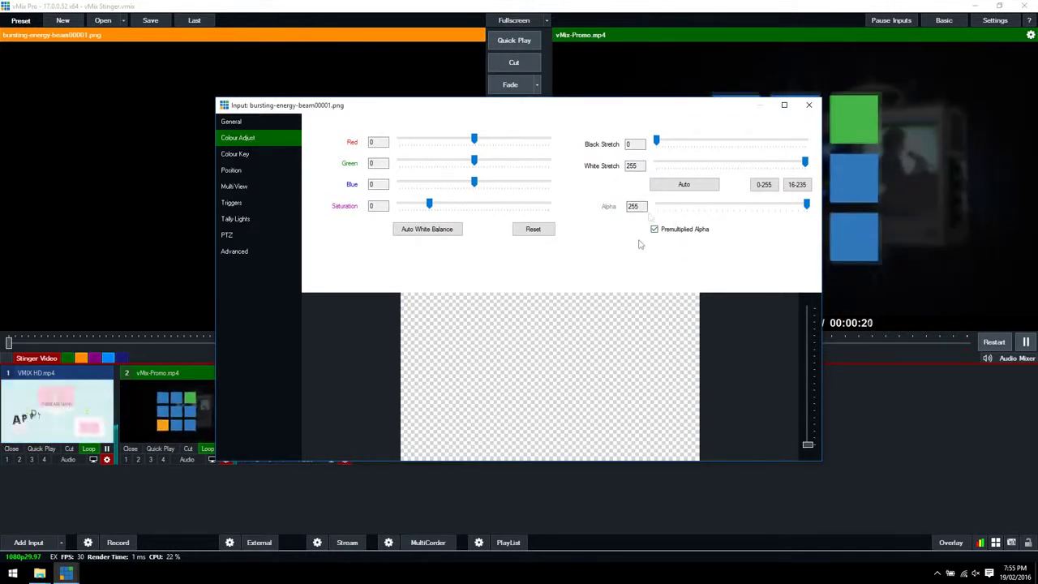
click(807, 106)
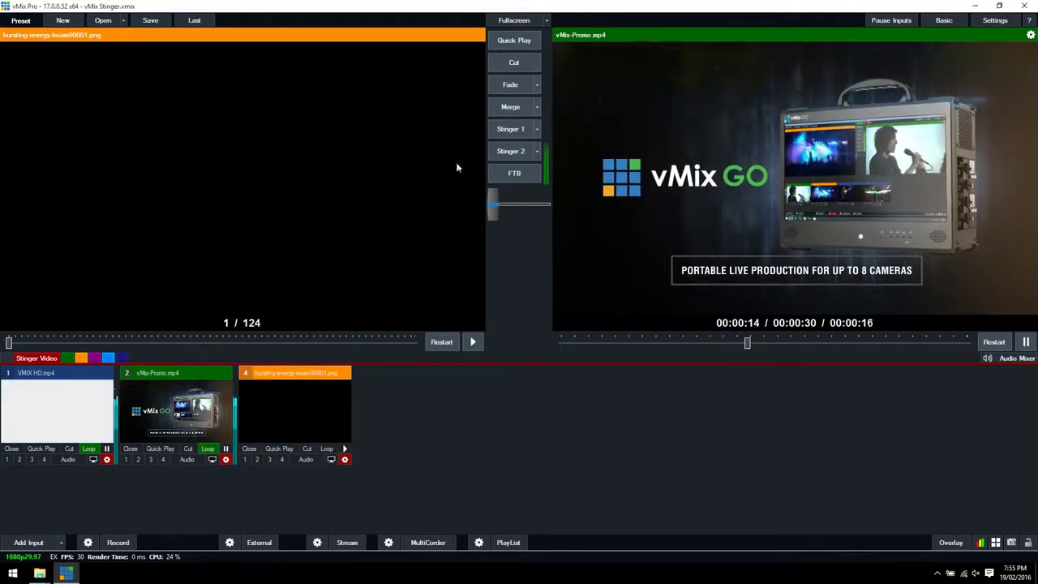
- Assign the Stinger 1 effect to the first stinger transition button
click(511, 129)
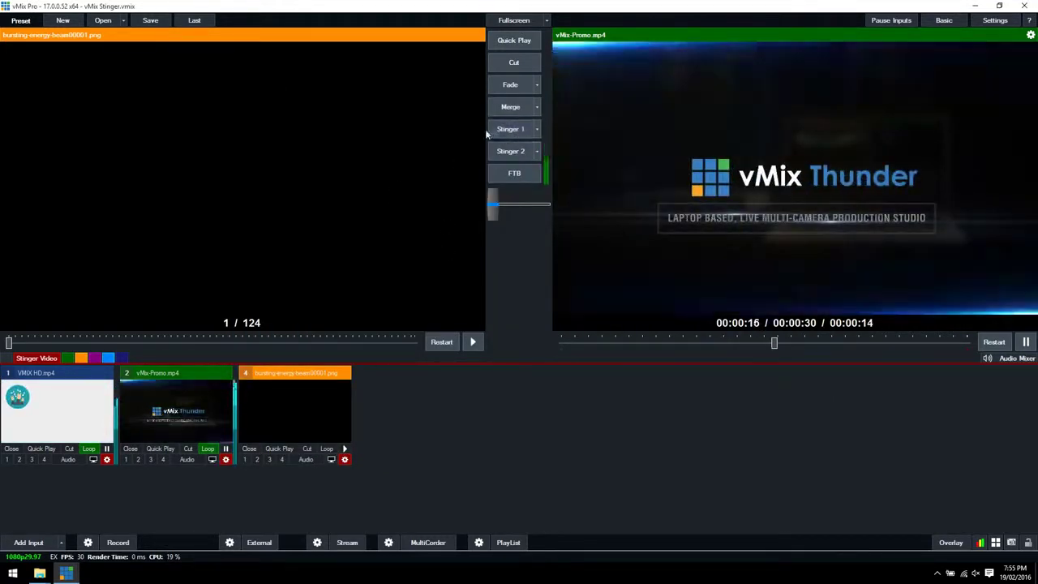
click(538, 129)
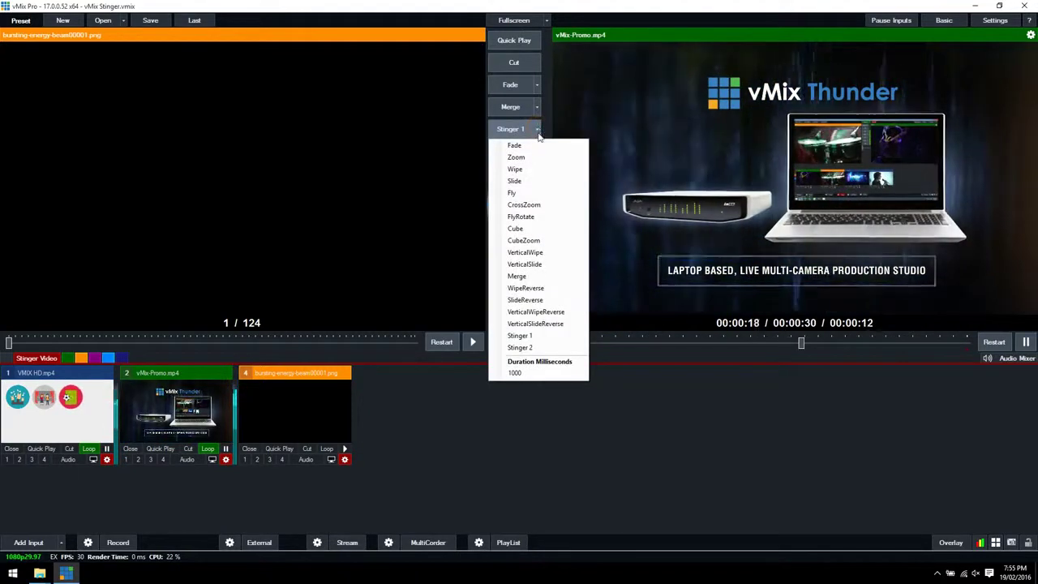
click(528, 336)
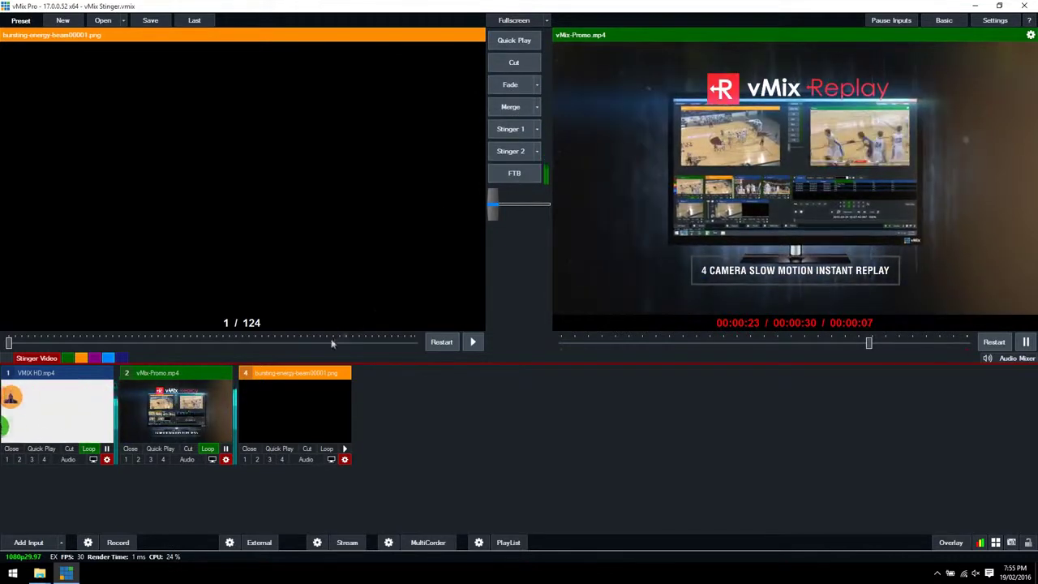
- Preview VMIX HD.mp4 and run the Stinger 1 transition twice, ending with vMix-Promo live
click(82, 406)
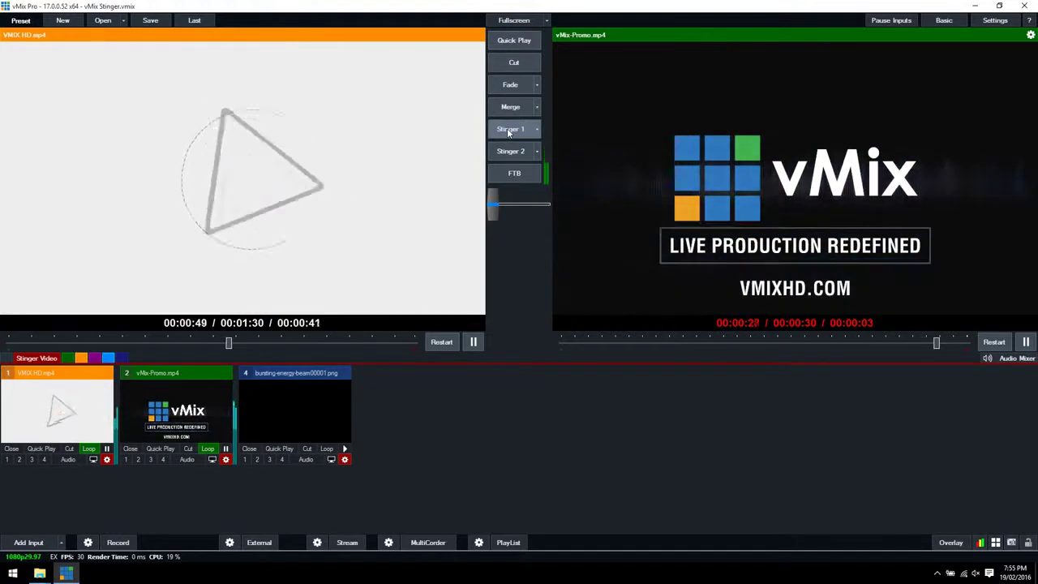
click(507, 129)
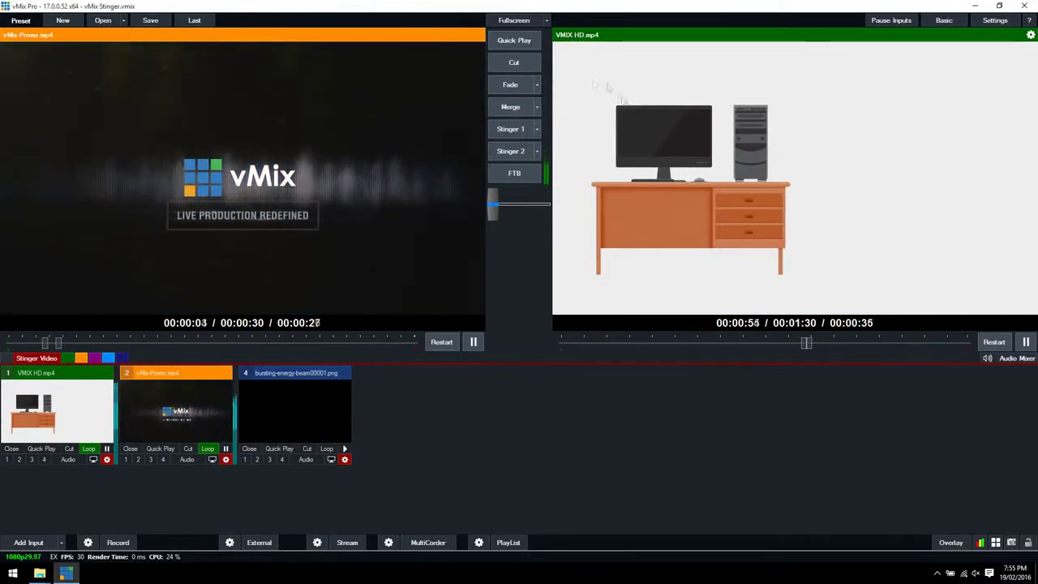
click(509, 129)
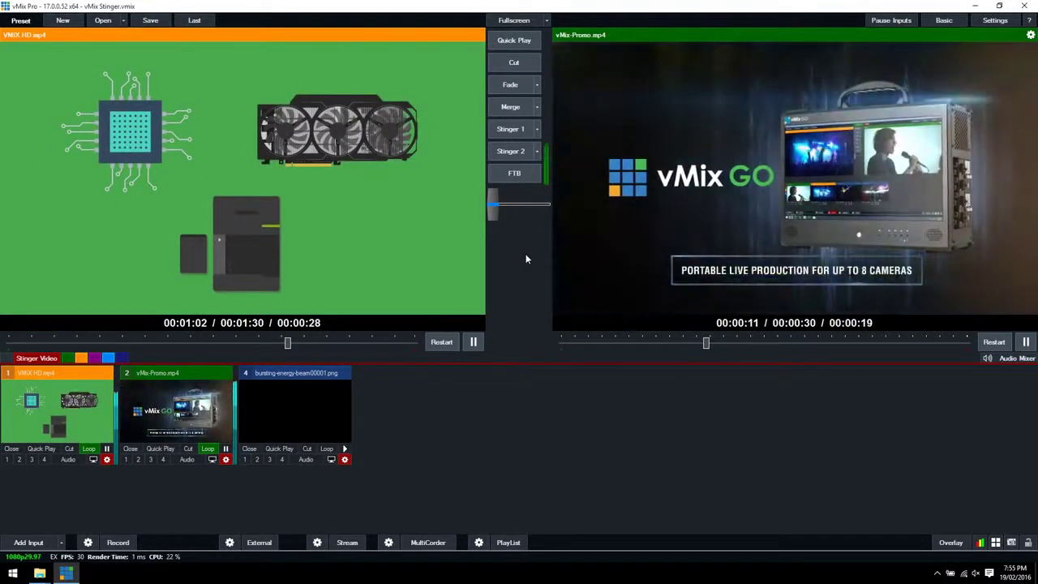
click(29, 542)
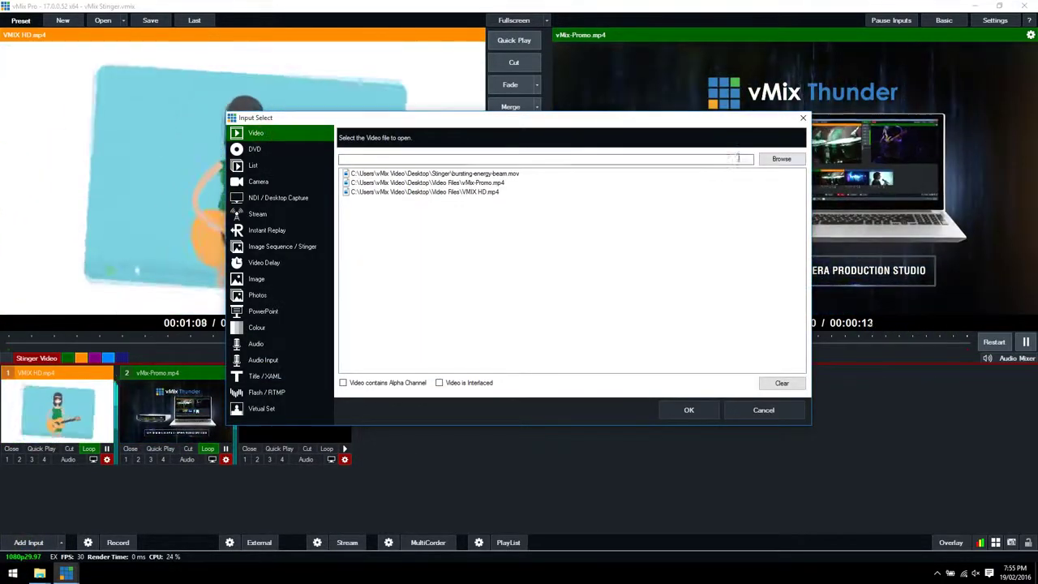
- Add Desktop\Stinger\bursting-energy-beam.mov as input 5 with Premultiplied Alpha enabled
click(777, 160)
click(342, 228)
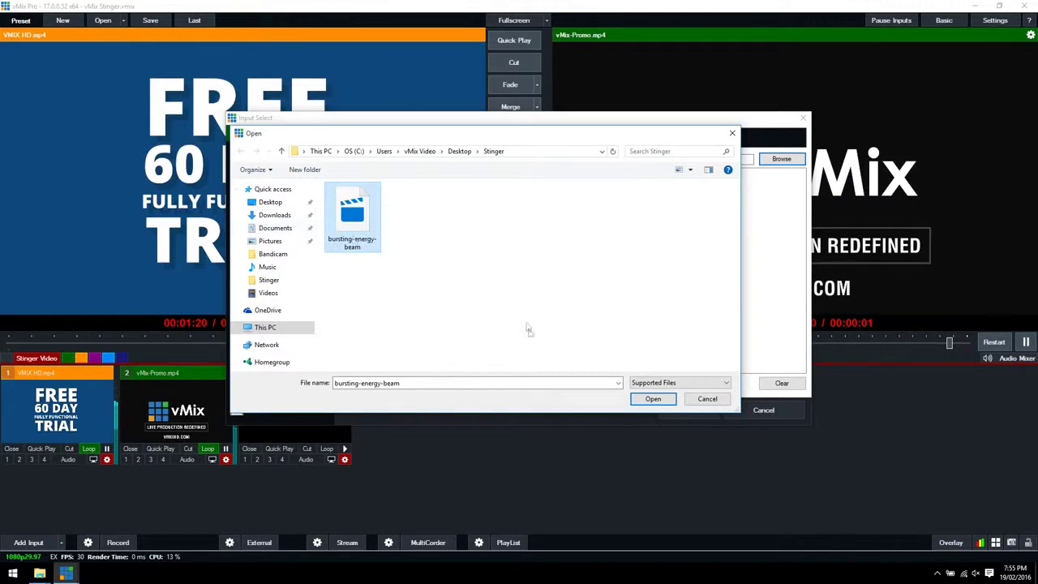
click(653, 399)
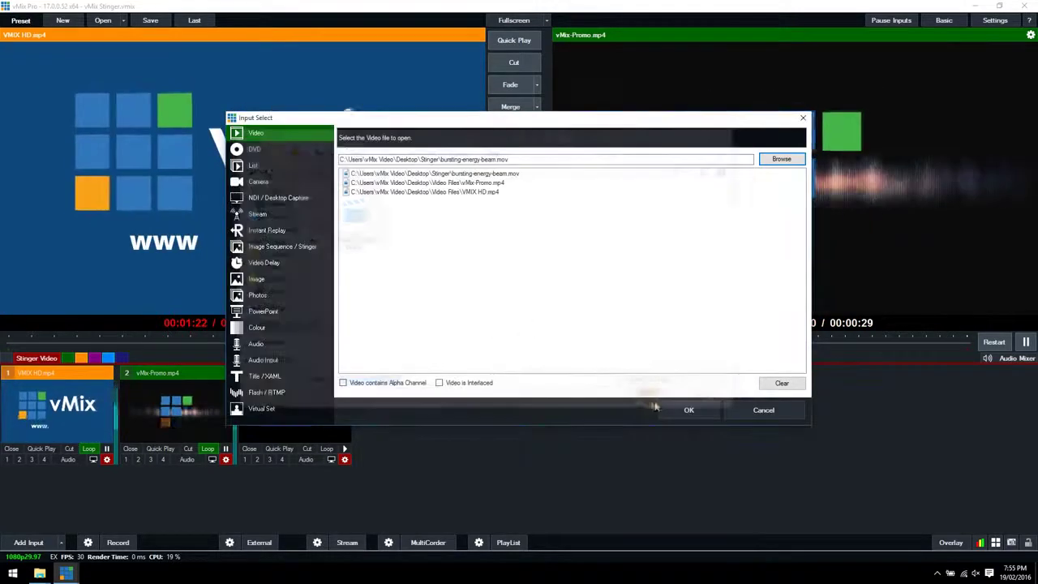
click(689, 409)
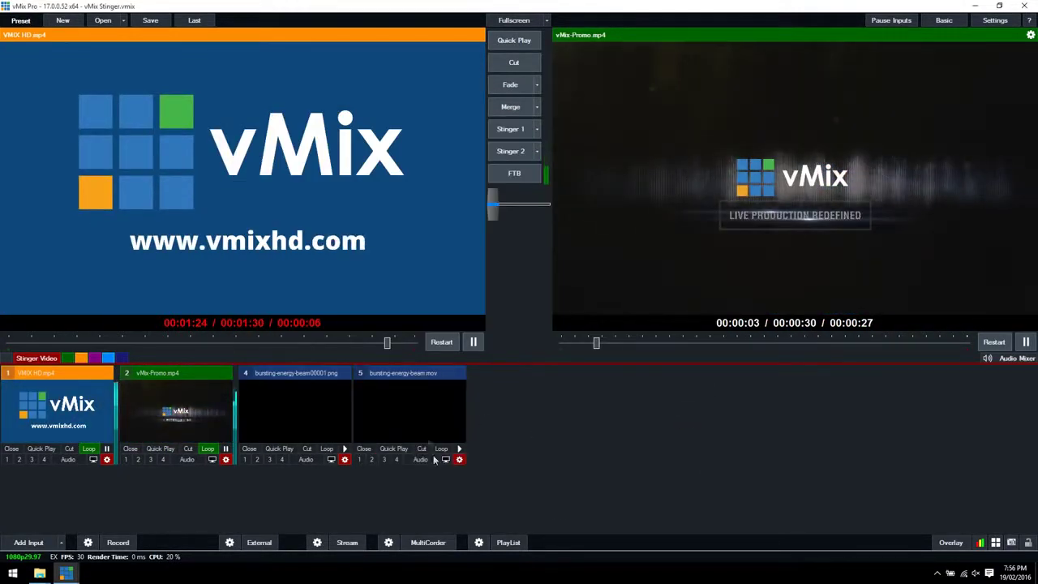
click(459, 460)
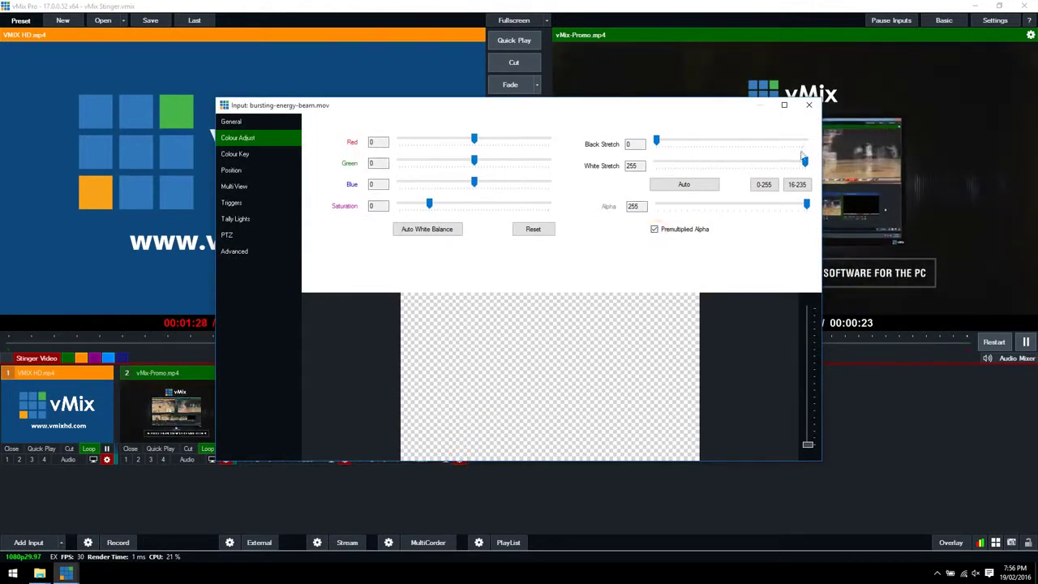
click(808, 106)
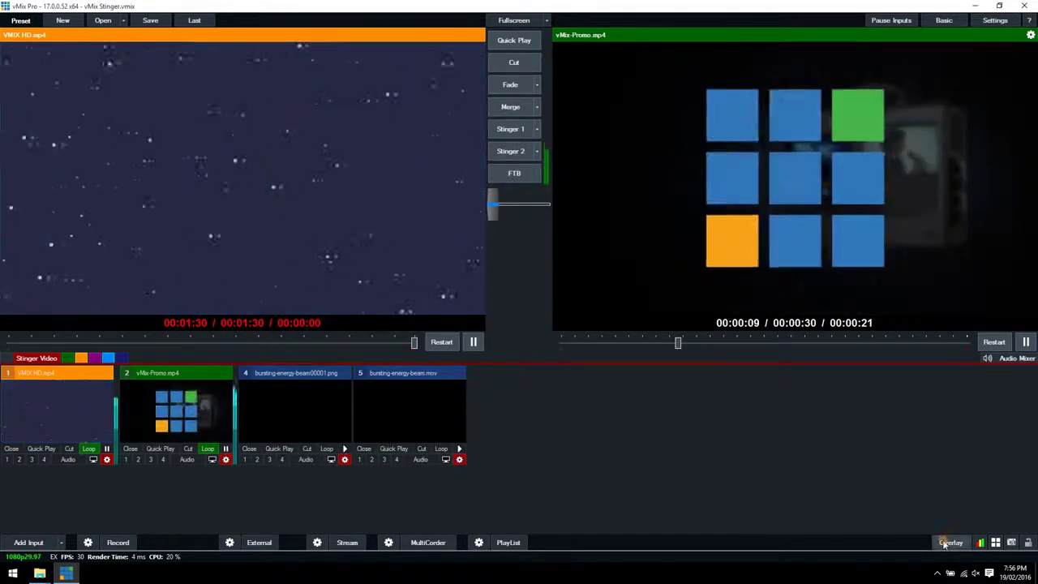
- In Overlay Settings, pick Stinger 2, assign bursting-energy-beam.mov as its input, and close the dialog
click(951, 543)
click(381, 126)
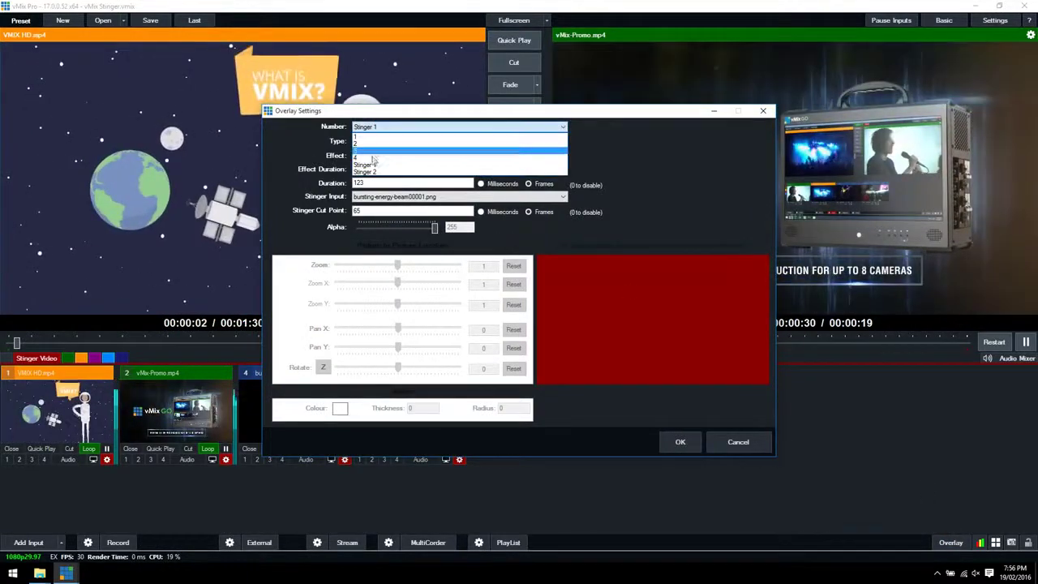
click(377, 172)
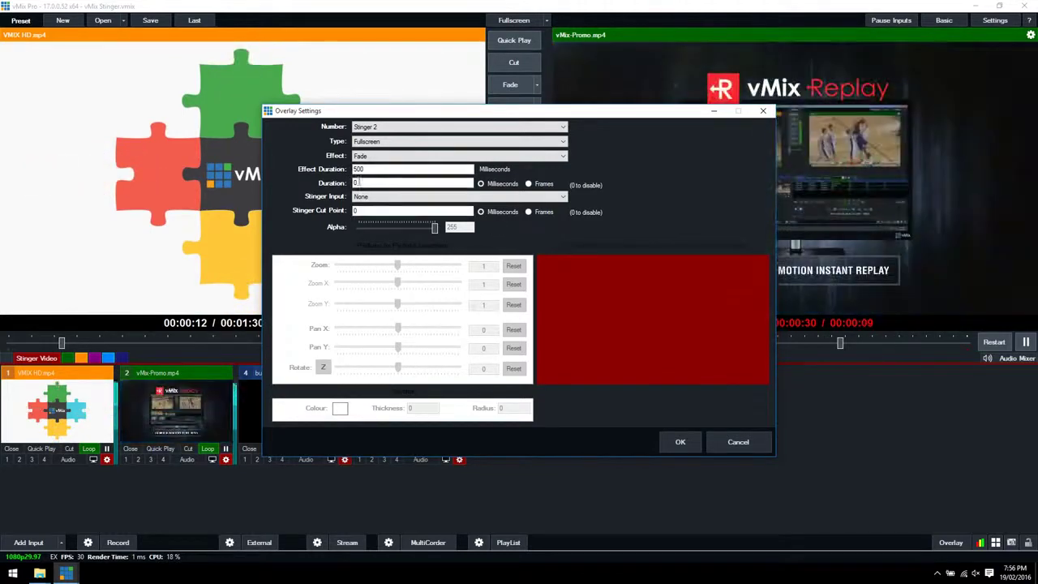
double_click(354, 182)
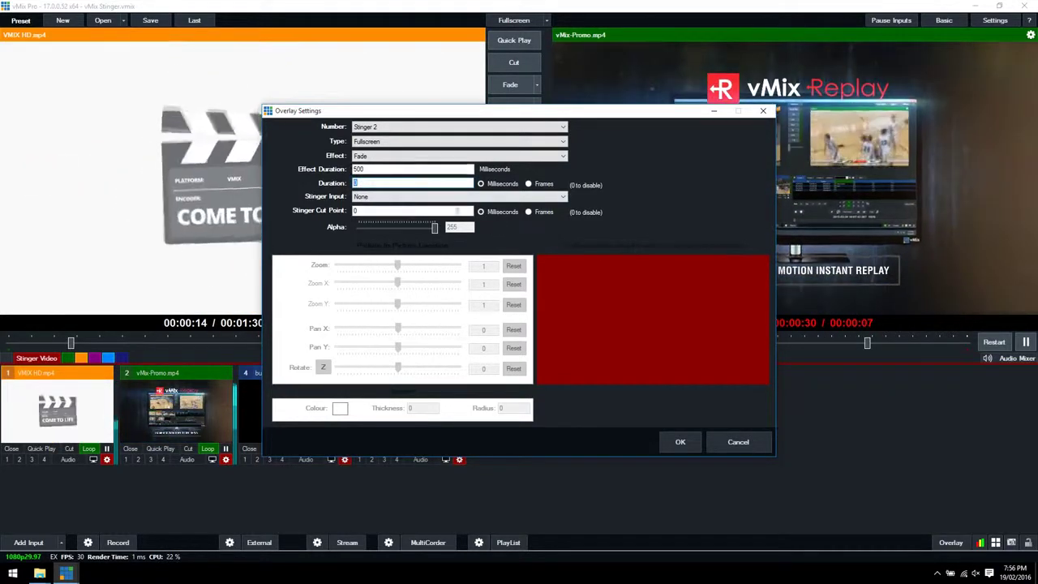
click(374, 197)
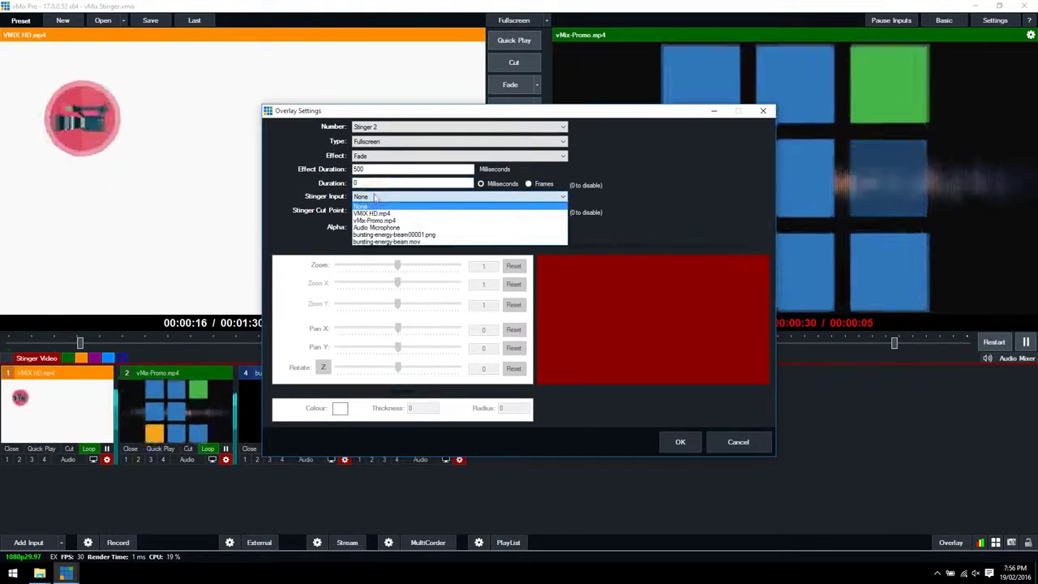
click(389, 241)
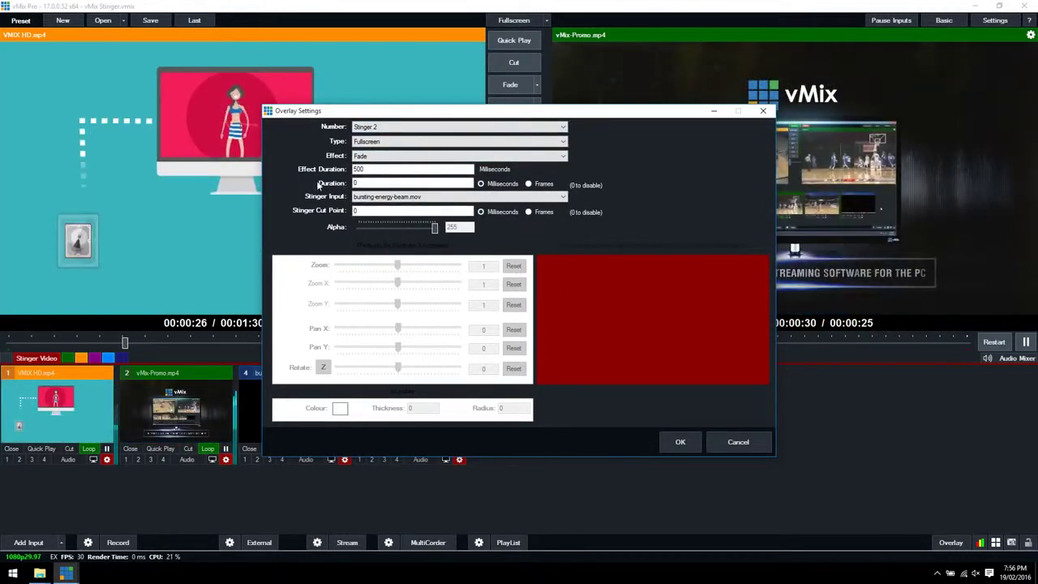
click(738, 442)
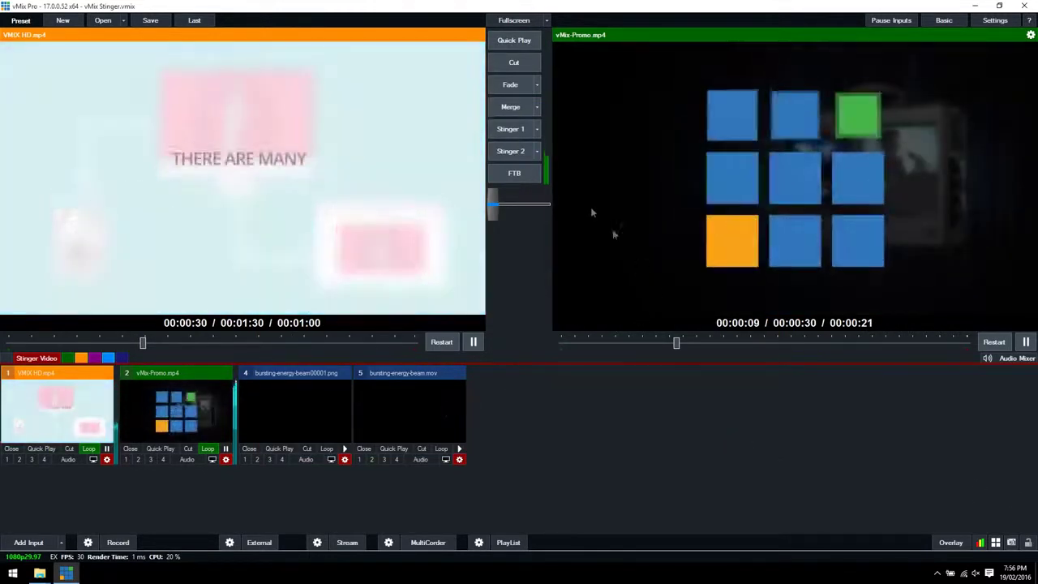